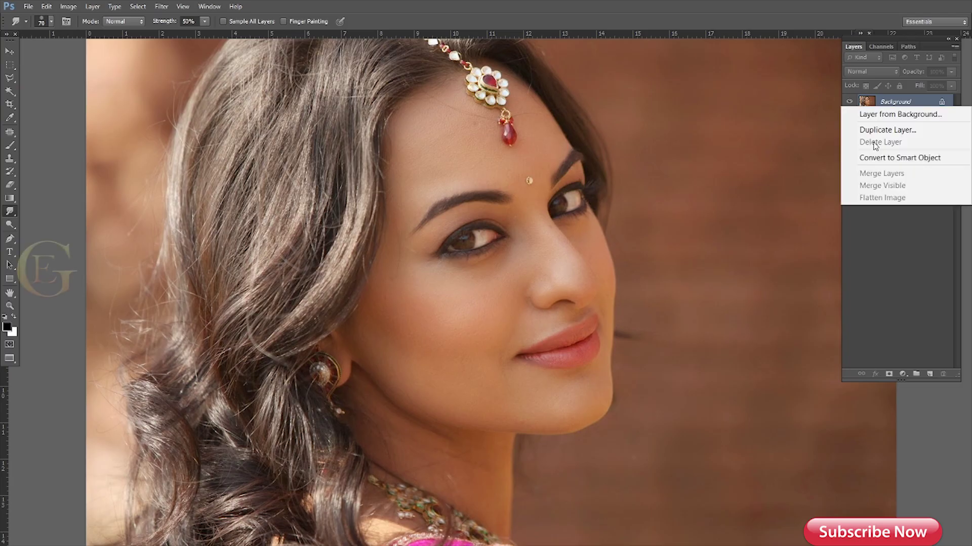
# - Duplicate the background layer and set the Brush to Overlay mode at 7% opacity
pyautogui.click(860, 130)
pyautogui.press('Return')
pyautogui.press('b')
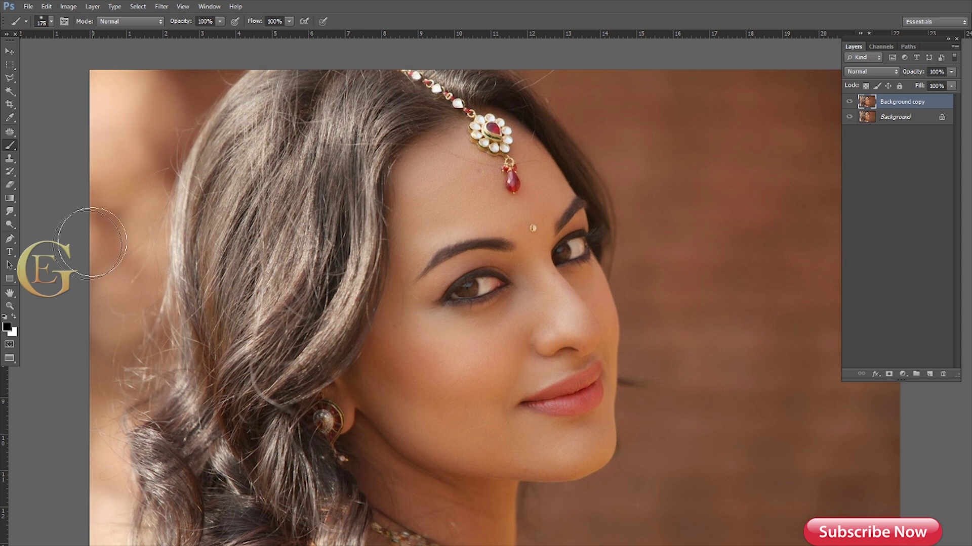
pyautogui.click(219, 21)
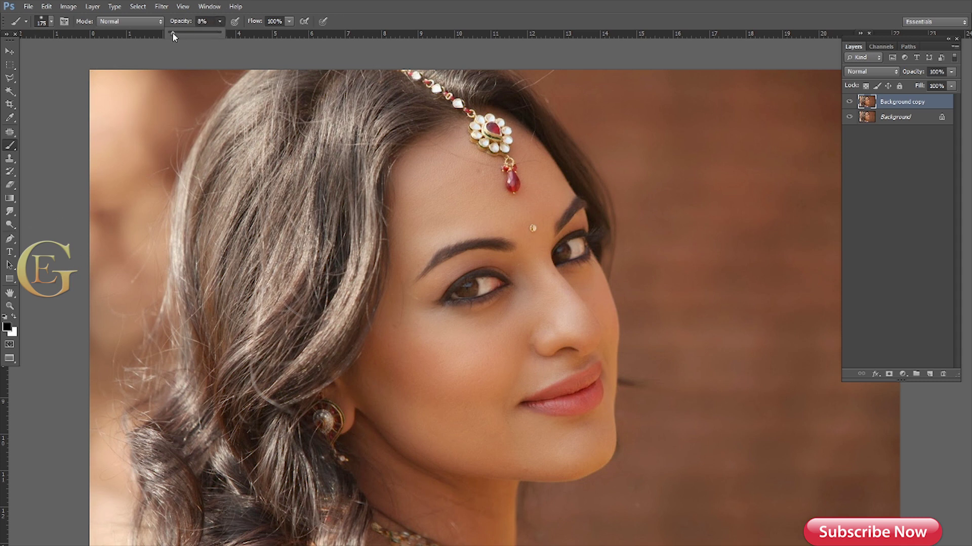
pyautogui.click(160, 21)
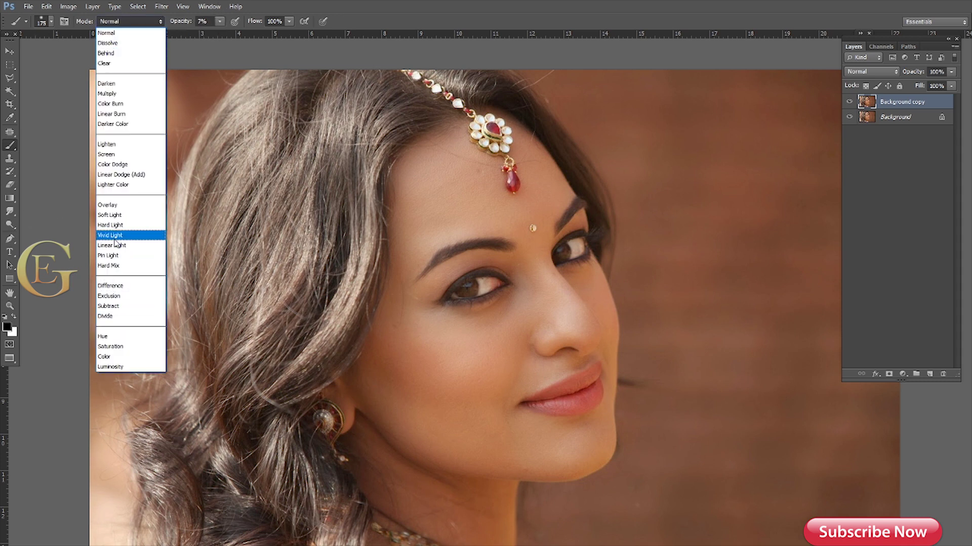
pyautogui.click(108, 204)
# - Choose yellow as the foreground colour and show the Swatches panel
pyautogui.click(7, 327)
pyautogui.click(918, 280)
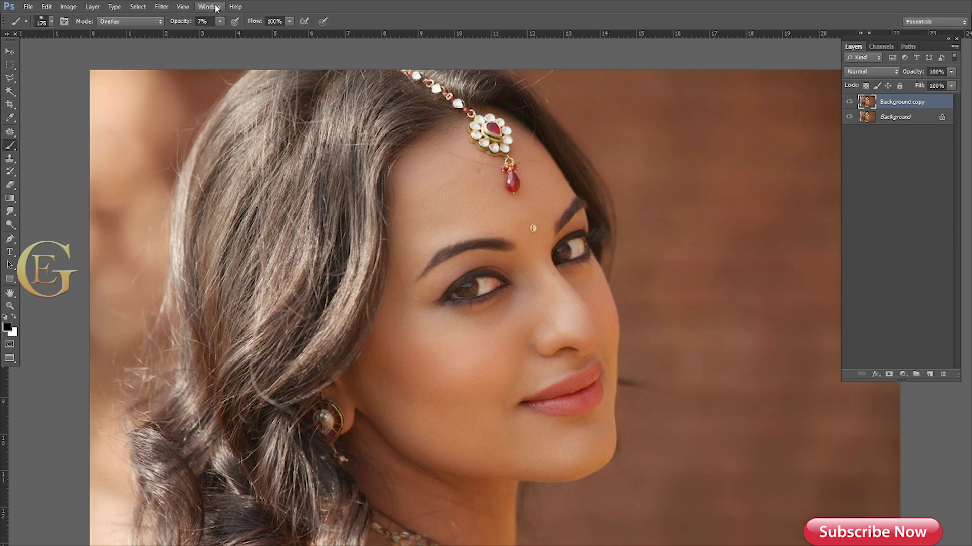
pyautogui.click(209, 6)
pyautogui.click(222, 320)
pyautogui.click(883, 49)
pyautogui.scroll(2, 594, 280)
# - Resize the brush and paint a faint yellow tint above the upper lip
pyautogui.press('[')
pyautogui.press('[')
pyautogui.press('[')
pyautogui.press(']')
pyautogui.scroll(-2, 466, 310)
pyautogui.hscroll(-2, 466, 310)
pyautogui.moveTo(627, 349); pyautogui.dragTo(662, 344)
pyautogui.scroll(-2, 635, 342)
pyautogui.hscroll(-2, 636, 343)
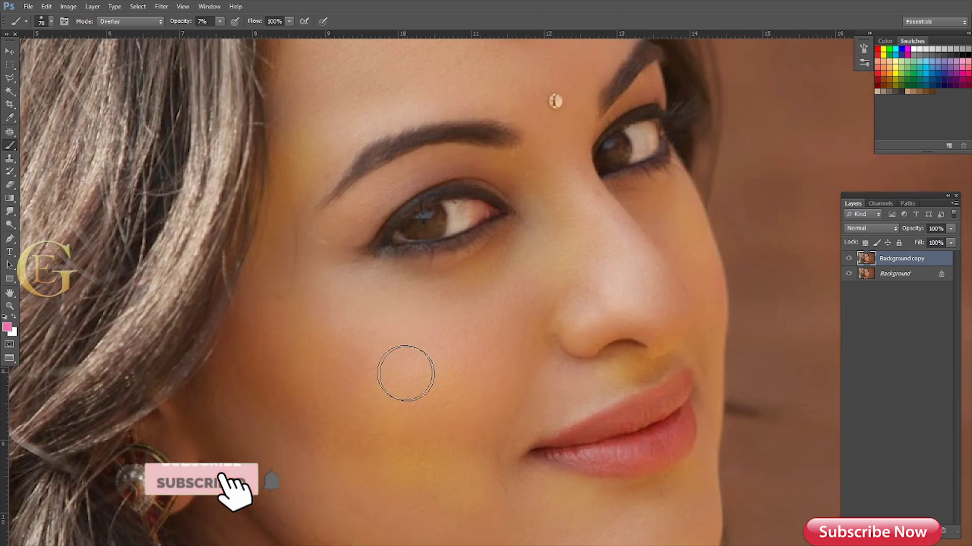
# - Pick a pale yellow painting colour from the Swatches panel
pyautogui.scroll(-2, 405, 374)
pyautogui.scroll(4, 405, 374)
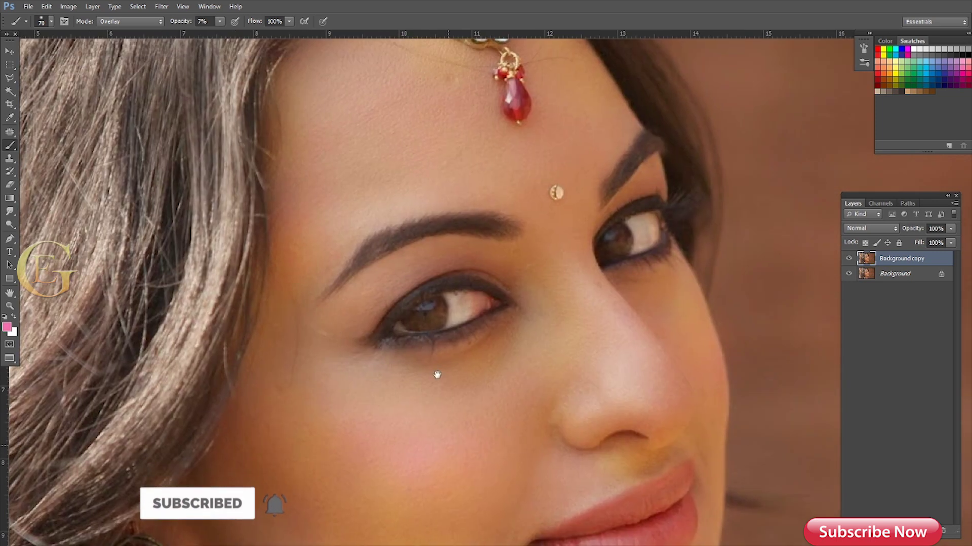
pyautogui.scroll(-2, 437, 375)
pyautogui.scroll(-5, 365, 338)
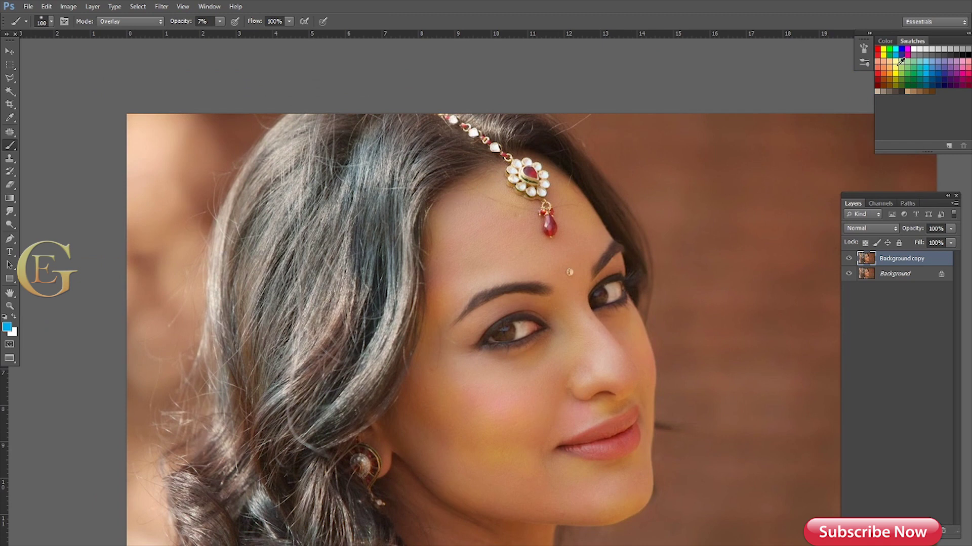
pyautogui.click(901, 59)
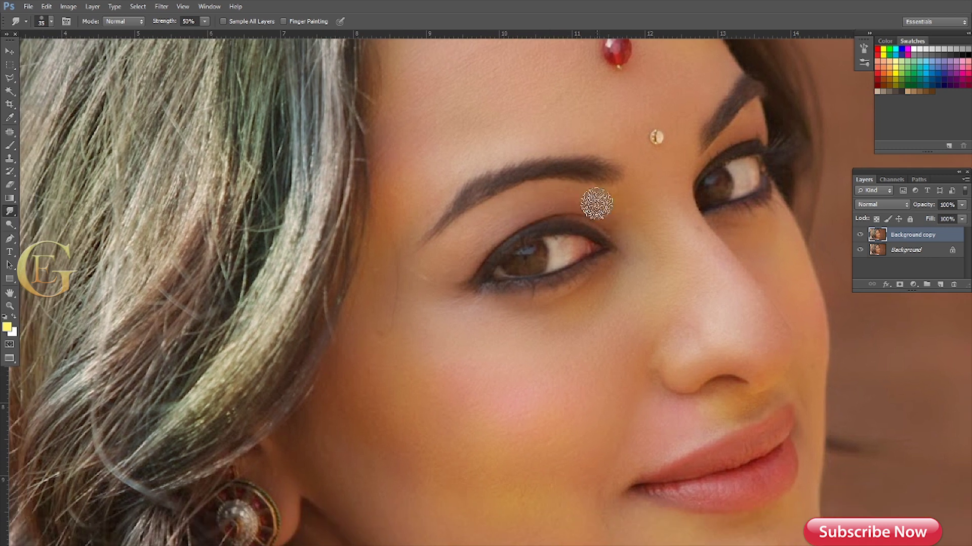
# - Create Background copy 2, smudge the lower lash line, then drop strength to 40%
pyautogui.rightClick(920, 235)
pyautogui.click(824, 180)
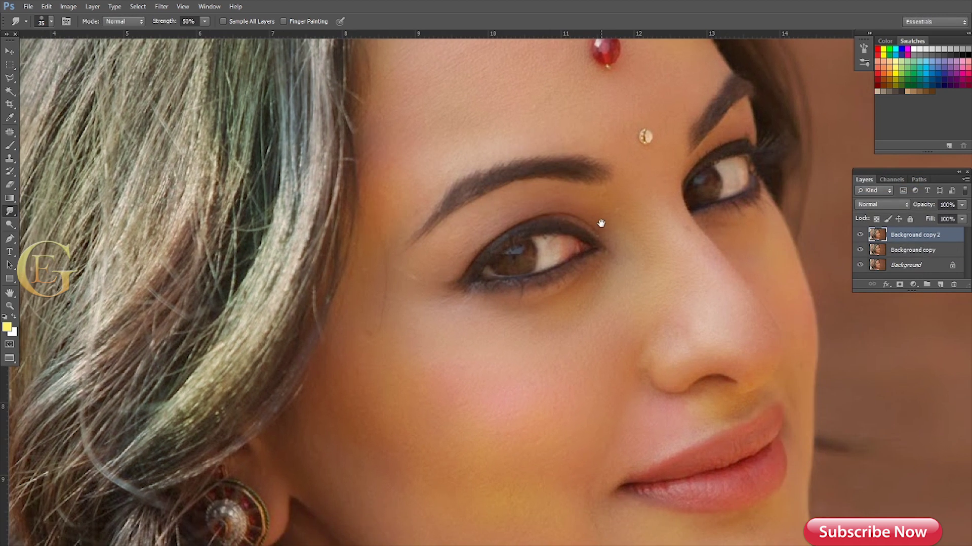
pyautogui.press('[')
pyautogui.press('[')
pyautogui.scroll(2, 520, 212)
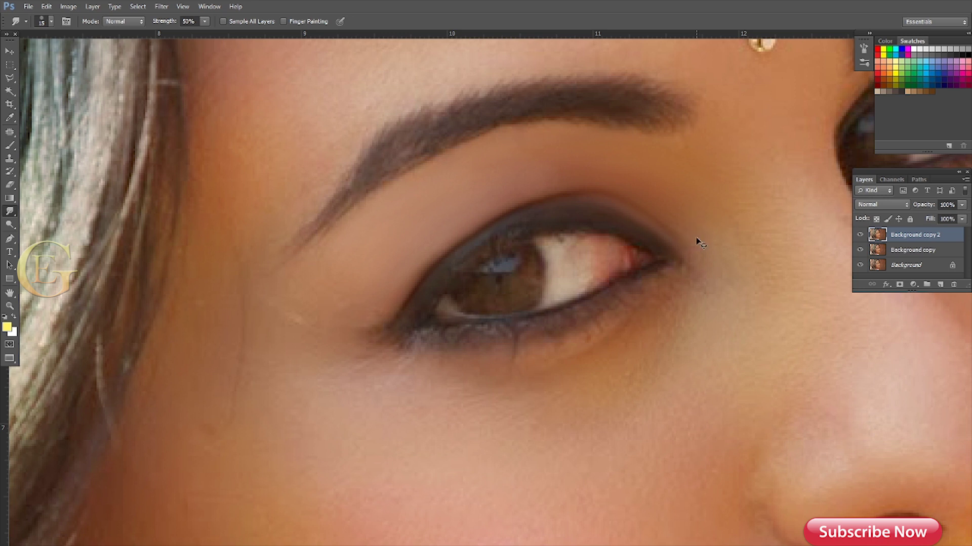
pyautogui.scroll(1, 696, 241)
pyautogui.moveTo(698, 232)
pyautogui.mouseDown()
pyautogui.moveTo(633, 269)
pyautogui.moveTo(578, 325)
pyautogui.moveTo(351, 343)
pyautogui.moveTo(253, 307)
pyautogui.mouseUp()
pyautogui.press('[')
pyautogui.press('[')
pyautogui.press('[')
pyautogui.press('4')
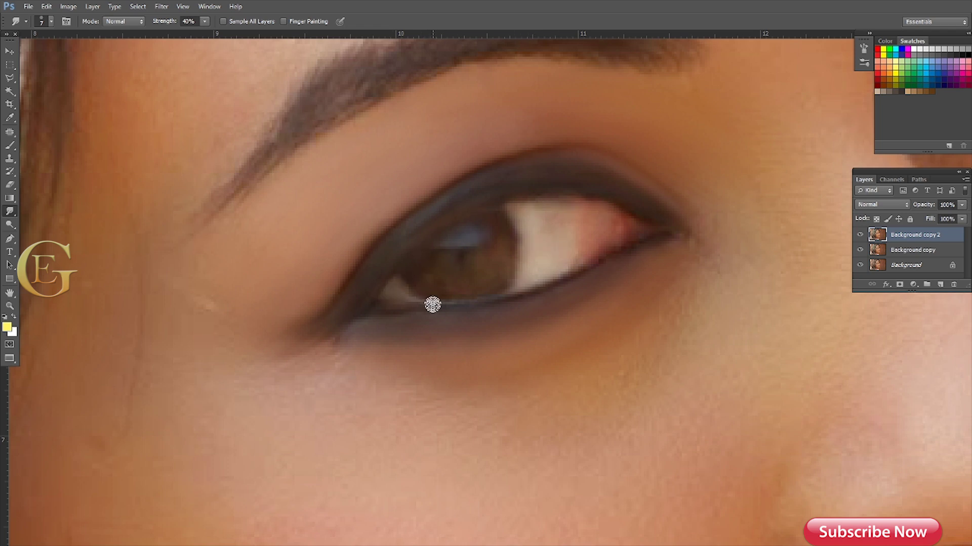
# - Set the smudge strength to 53% and move the view across the face
pyautogui.press('5')
pyautogui.press('3')
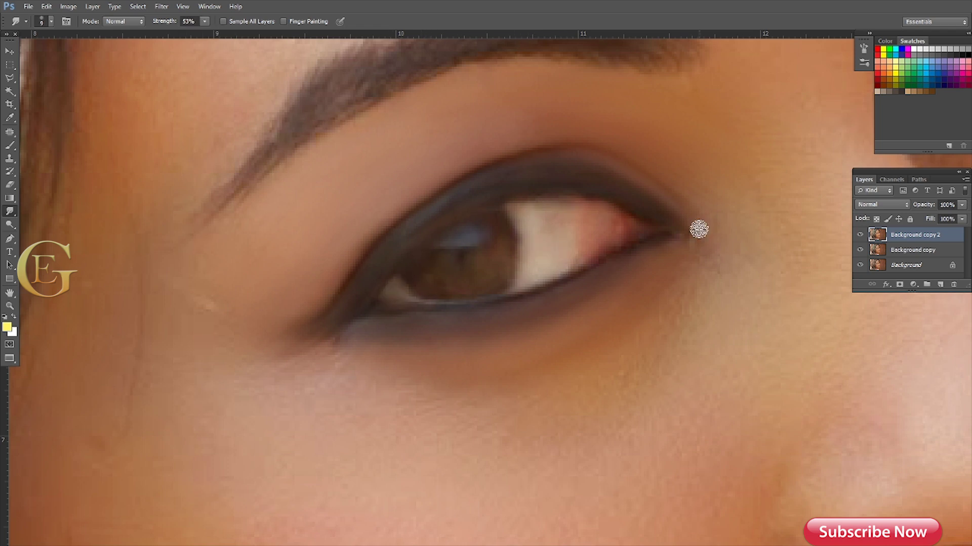
pyautogui.scroll(-2, 698, 229)
pyautogui.scroll(2, 693, 195)
pyautogui.hscroll(4, 375, 340)
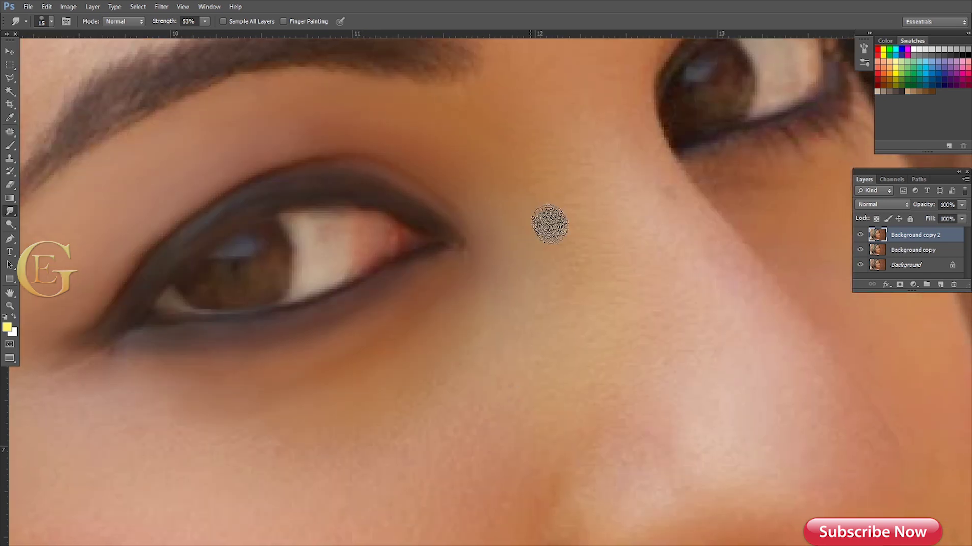
pyautogui.scroll(-2, 592, 238)
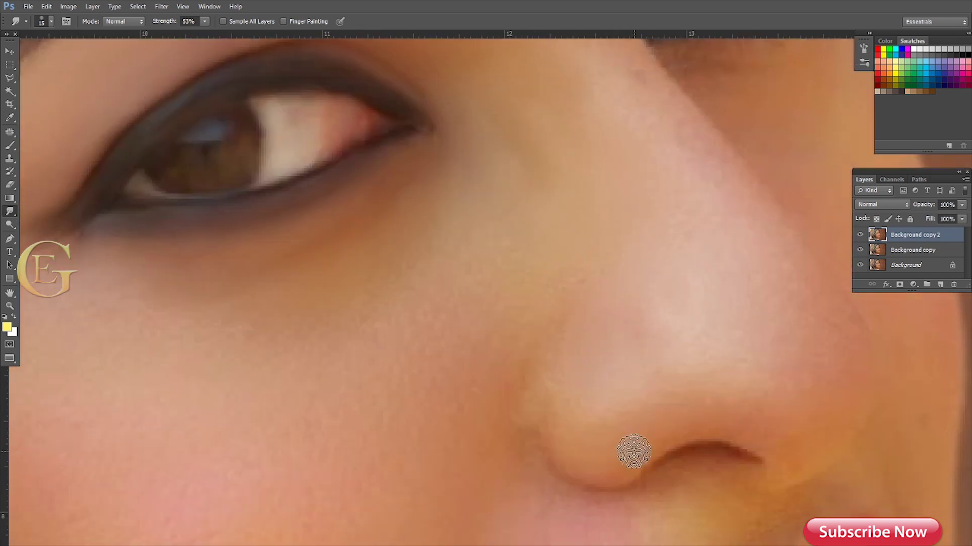
pyautogui.scroll(-1, 634, 451)
pyautogui.hscroll(2, 633, 451)
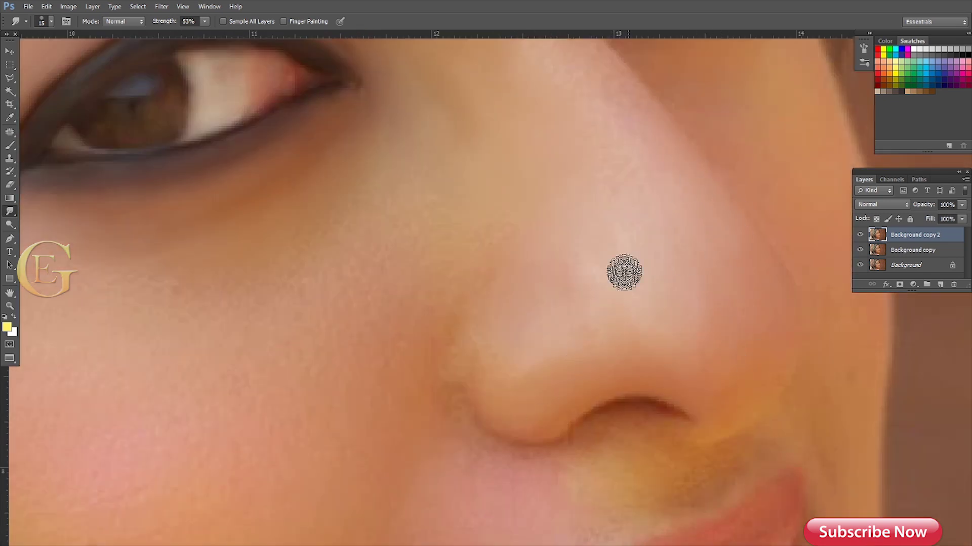
pyautogui.scroll(-1, 552, 283)
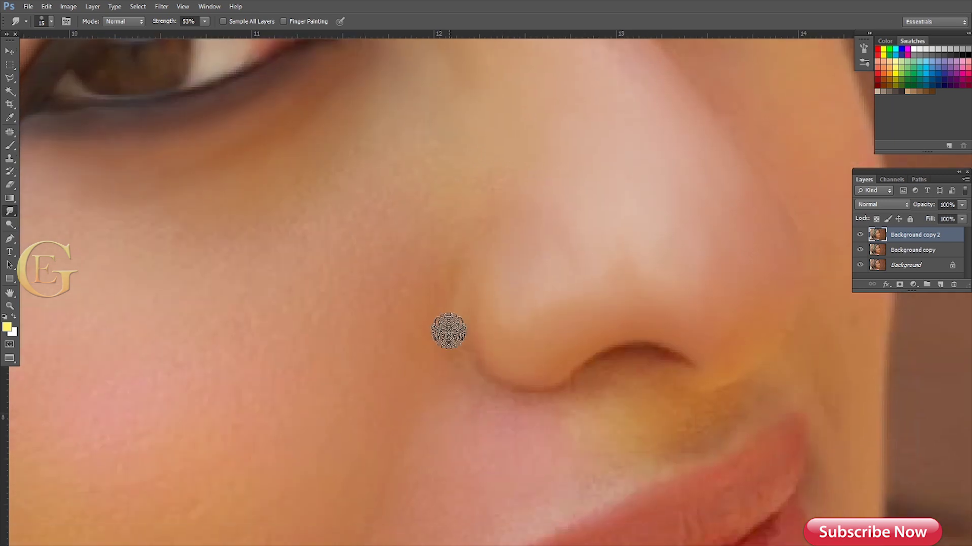
pyautogui.scroll(-2, 501, 314)
pyautogui.hscroll(2, 722, 263)
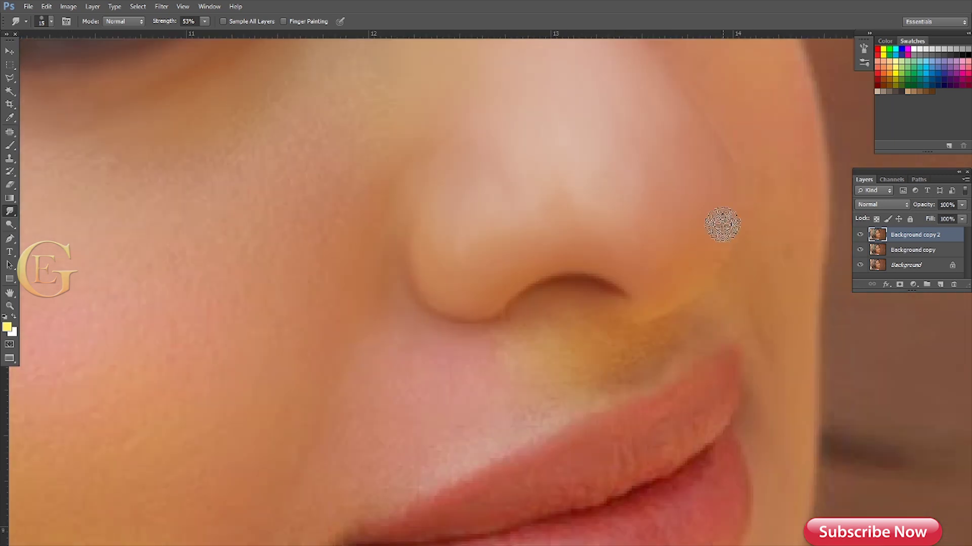
pyautogui.scroll(-1, 520, 304)
pyautogui.scroll(-2, 460, 255)
pyautogui.hscroll(2, 460, 256)
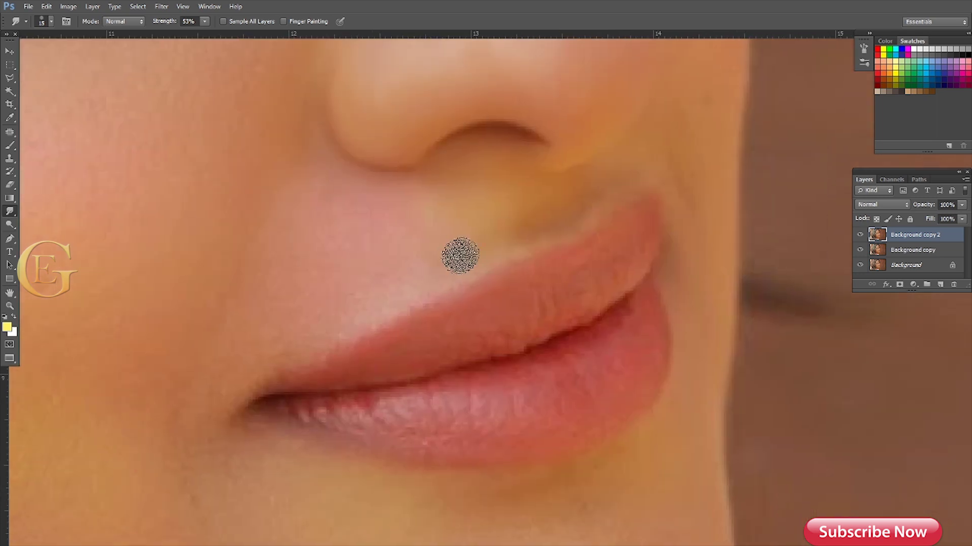
pyautogui.hscroll(1, 341, 314)
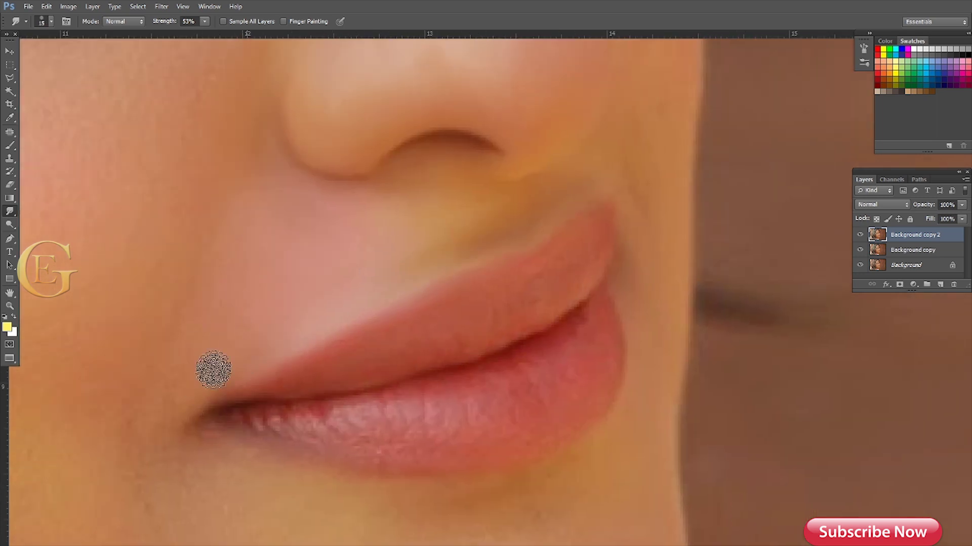
# - Smudge along the lower lip near its corner with a halved brush
pyautogui.press('[')
pyautogui.press('[')
pyautogui.moveTo(286, 411); pyautogui.dragTo(293, 436)
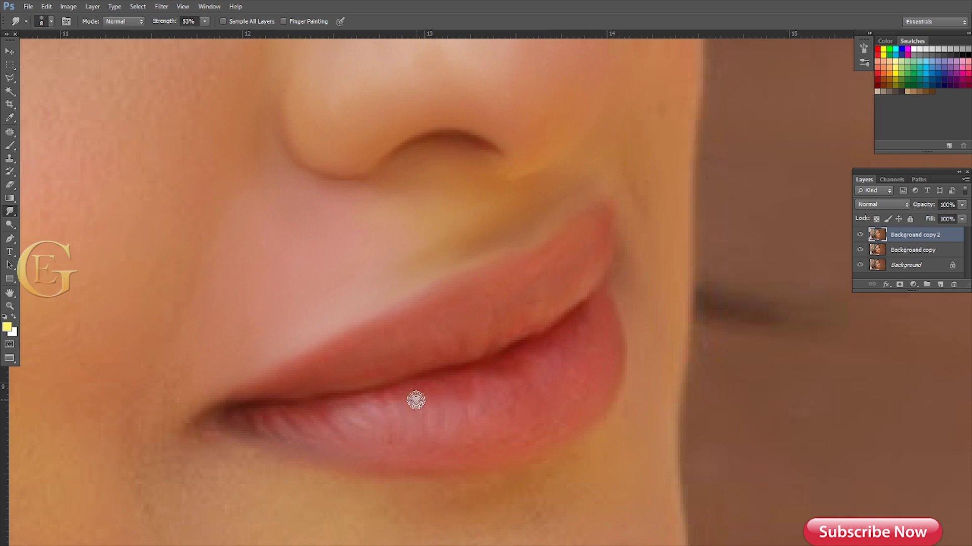
pyautogui.scroll(-2, 228, 420)
pyautogui.press(']')
pyautogui.press(']')
pyautogui.press(']')
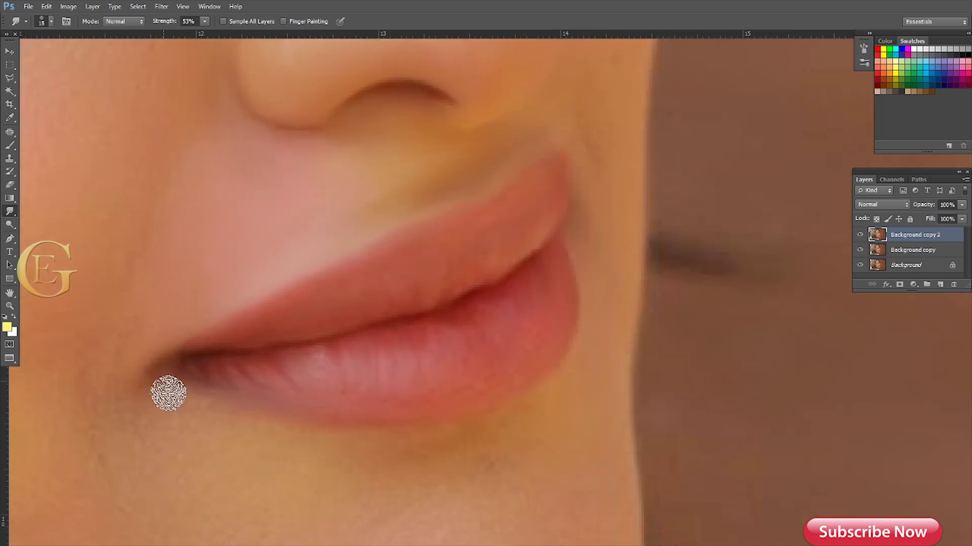
pyautogui.scroll(-3, 379, 504)
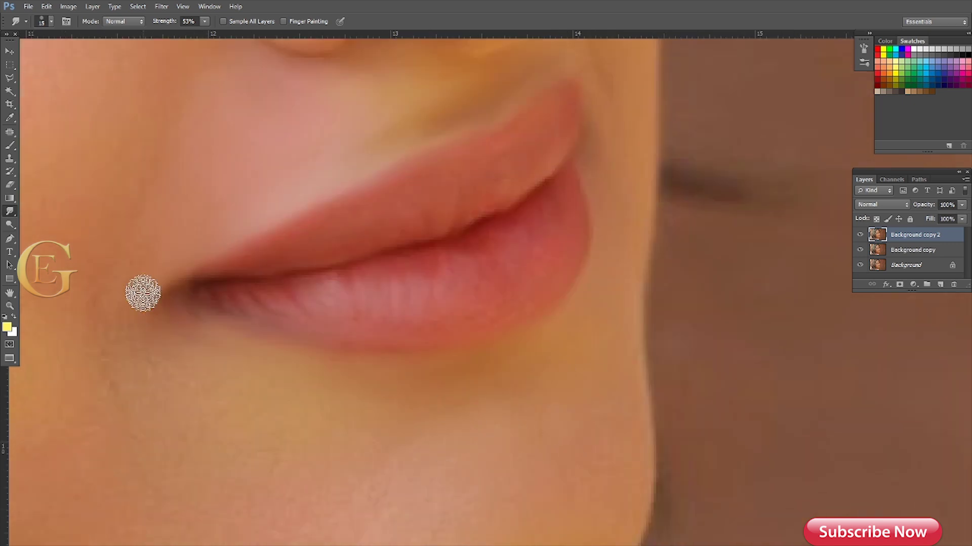
pyautogui.scroll(-5, 338, 411)
pyautogui.scroll(2, 466, 429)
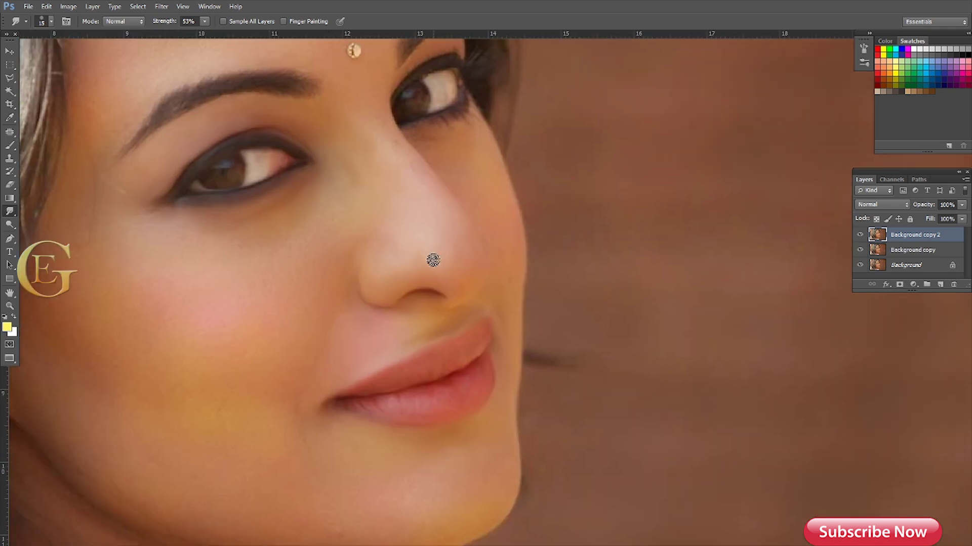
pyautogui.scroll(2, 373, 250)
pyautogui.scroll(1, 358, 267)
# - Fine-tune the smudge brush size and work across the face
pyautogui.press('[')
pyautogui.press('[')
pyautogui.press('[')
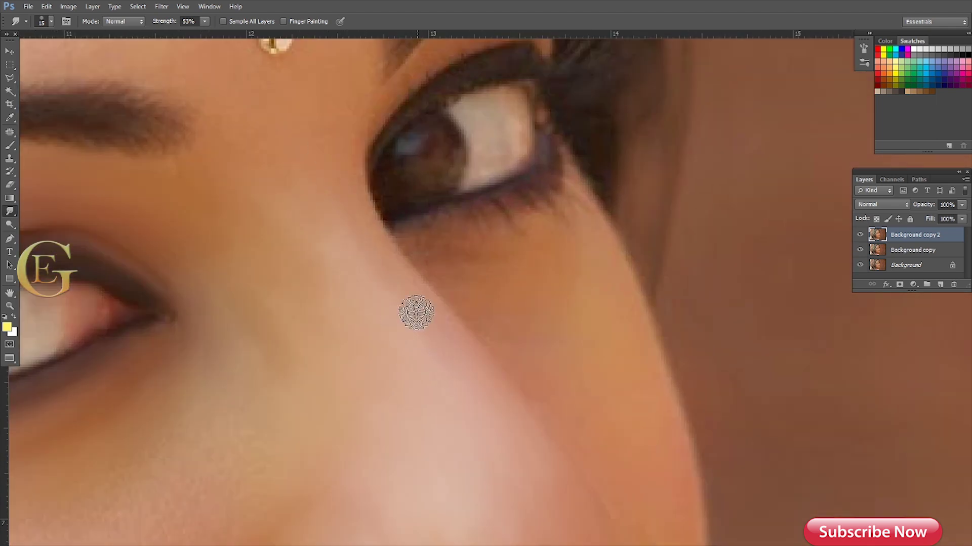
pyautogui.moveTo(471, 239); pyautogui.dragTo(410, 335)
pyautogui.press('[')
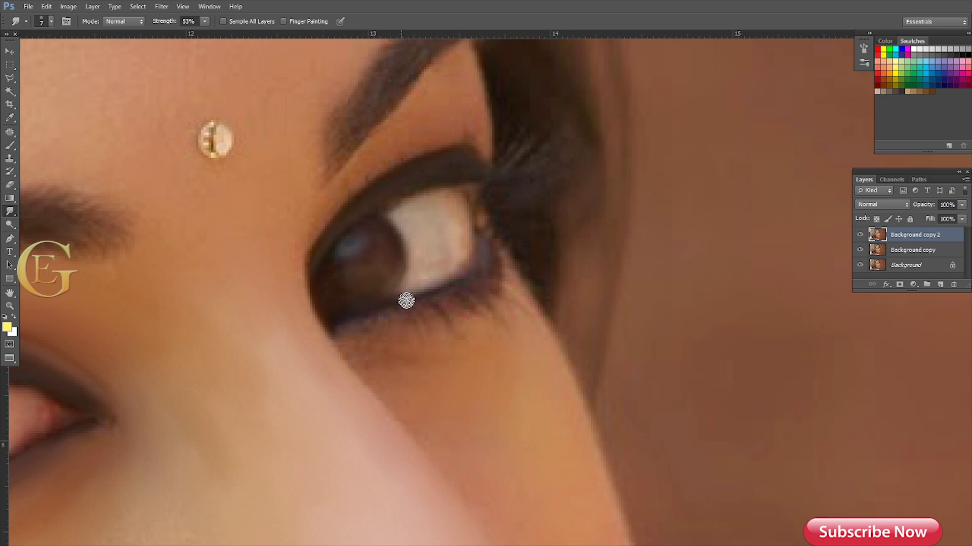
pyautogui.press(']')
pyautogui.press(']')
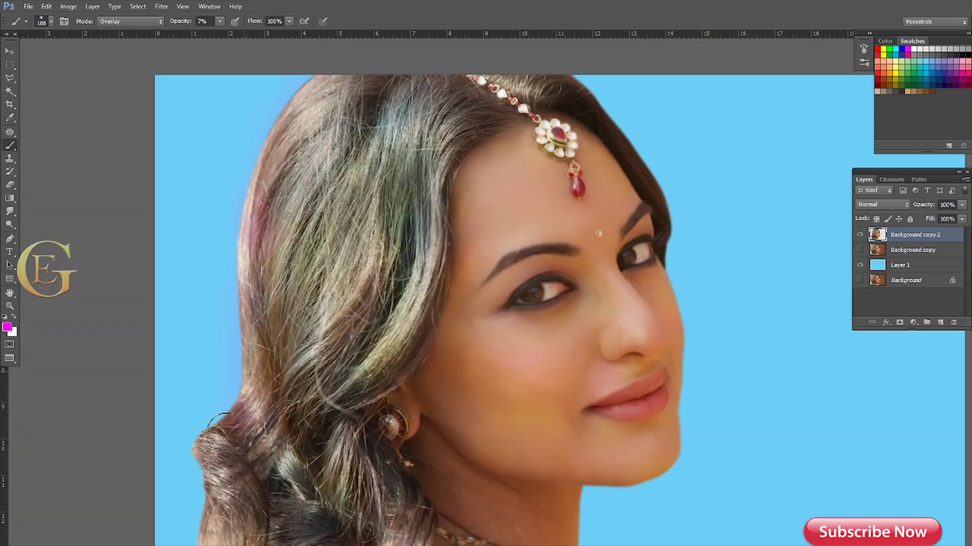
# - Add Layer 2, load the subject selection, and fade the magenta hair tint to 53%
pyautogui.click(941, 322)
pyautogui.keyDown('ctrl'); pyautogui.click(877, 249); pyautogui.keyUp('ctrl')
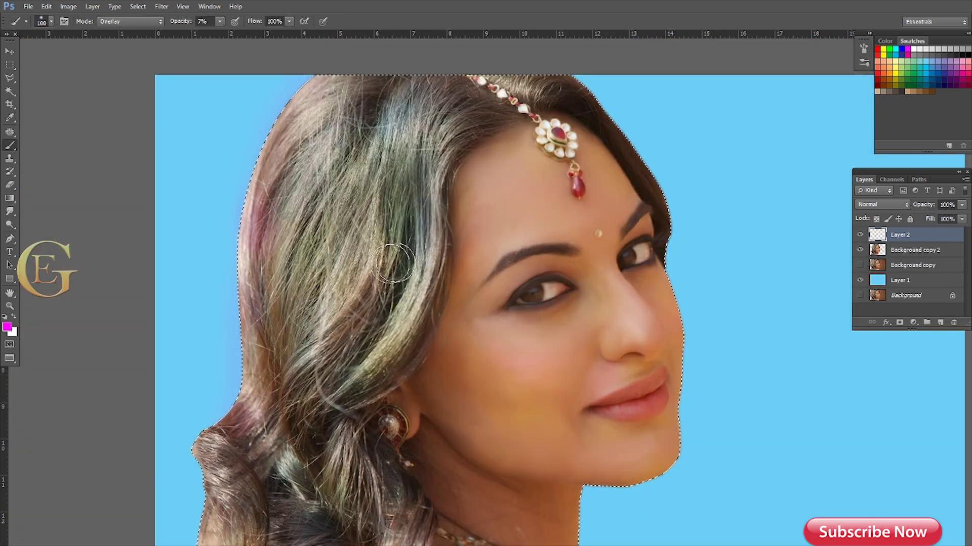
pyautogui.scroll(3, 300, 221)
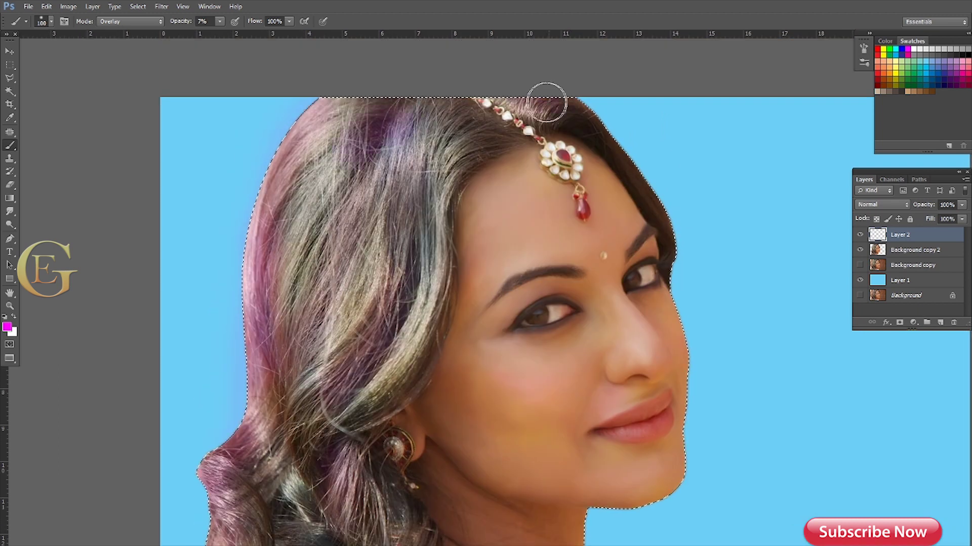
pyautogui.scroll(3, 508, 441)
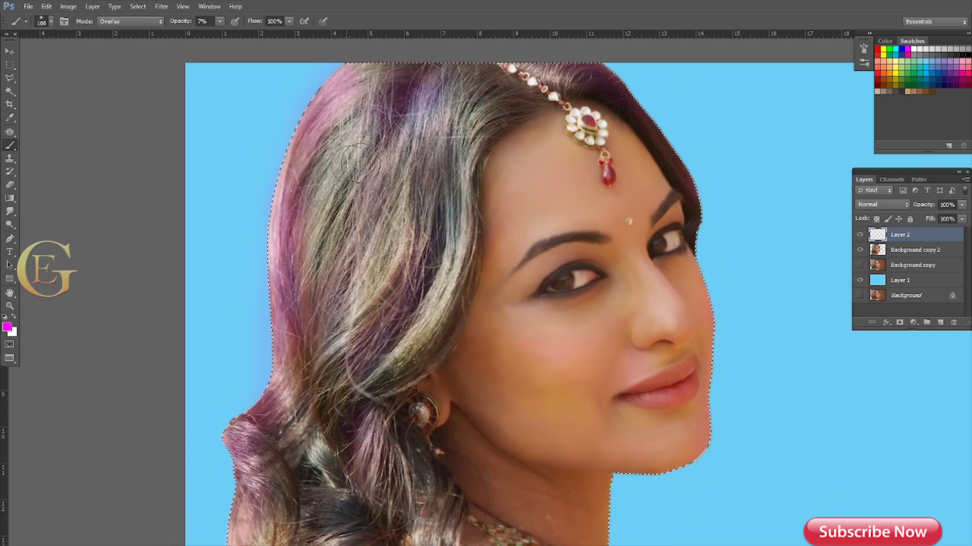
pyautogui.moveTo(961, 204); pyautogui.dragTo(934, 226)
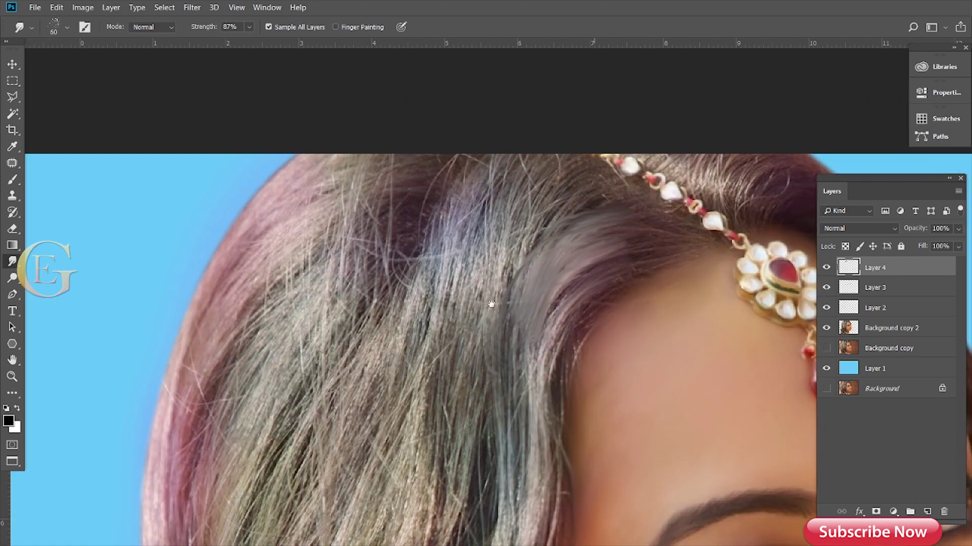
# - Smudge the curved hair toward the jewellery, then zoom out to the whole face
pyautogui.press(']')
pyautogui.press(']')
pyautogui.press(']')
pyautogui.moveTo(504, 258); pyautogui.dragTo(642, 230)
pyautogui.hotkey('ctrl', '-')
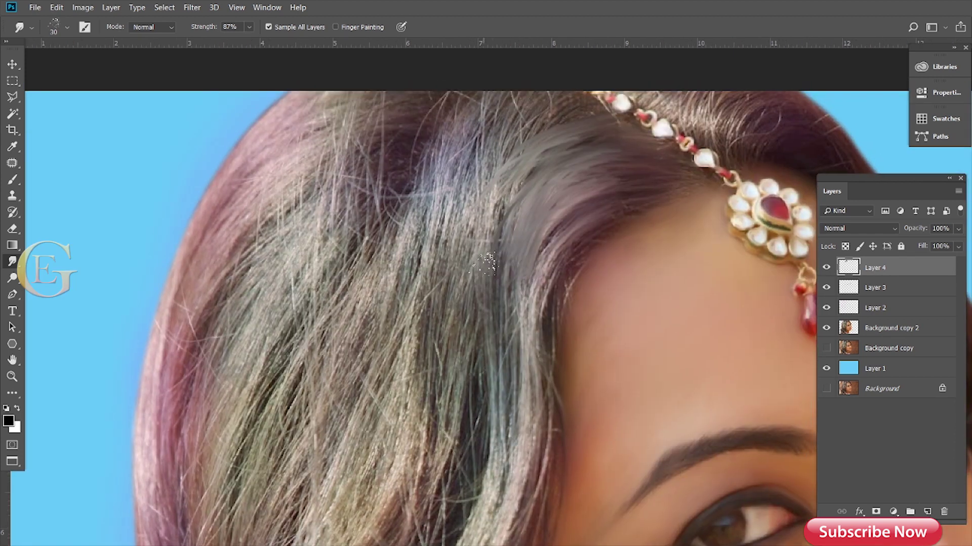
pyautogui.press(']')
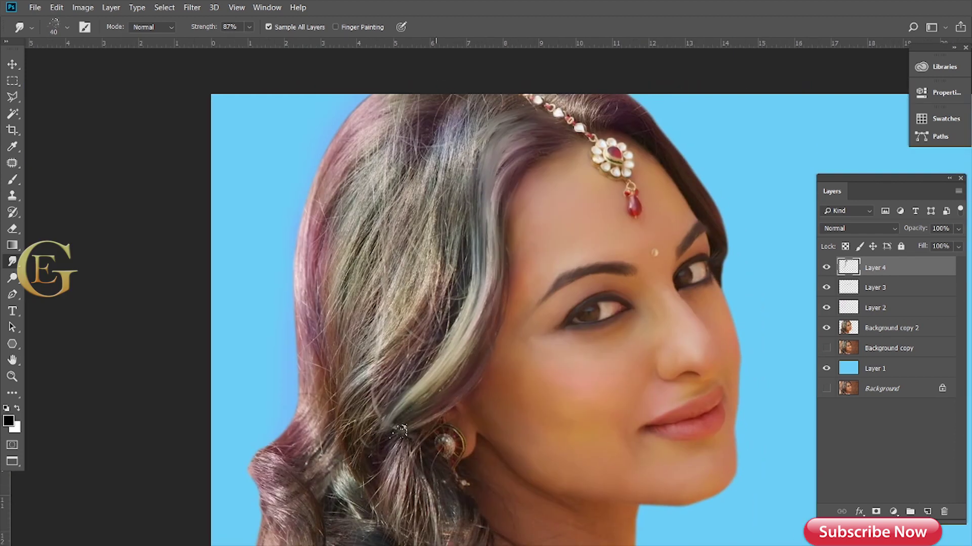
pyautogui.scroll(2, 509, 161)
pyautogui.scroll(1, 524, 152)
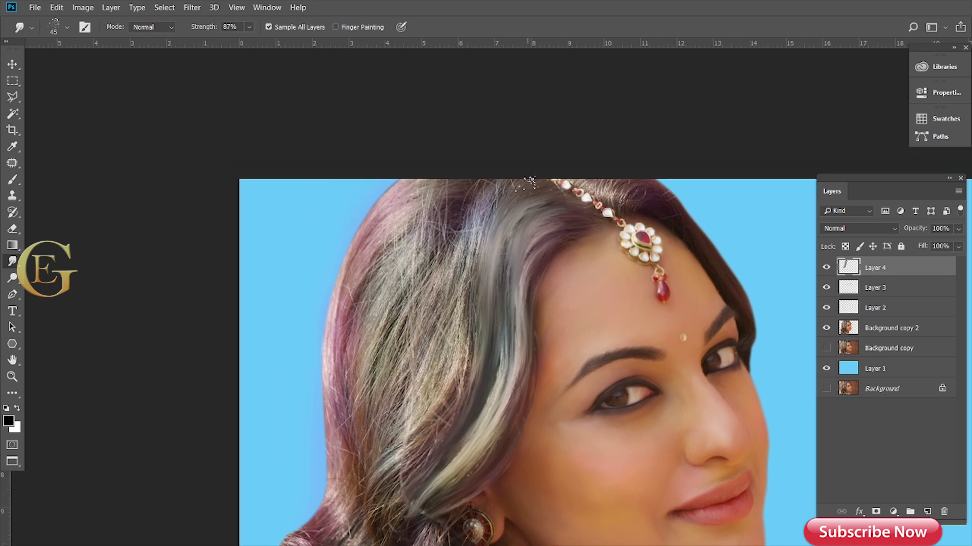
pyautogui.scroll(-5, 435, 178)
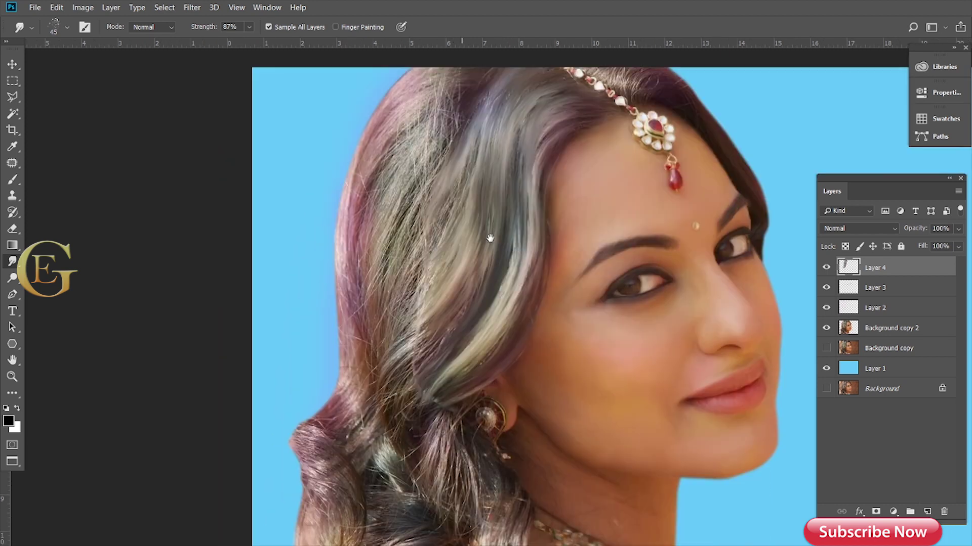
# - Smudge strands through the left hair, near the earring, and reshape the edge curl
pyautogui.moveTo(445, 192); pyautogui.dragTo(390, 344)
pyautogui.moveTo(440, 284); pyautogui.dragTo(400, 420)
pyautogui.moveTo(455, 101); pyautogui.dragTo(394, 198)
pyautogui.moveTo(440, 117); pyautogui.dragTo(415, 323)
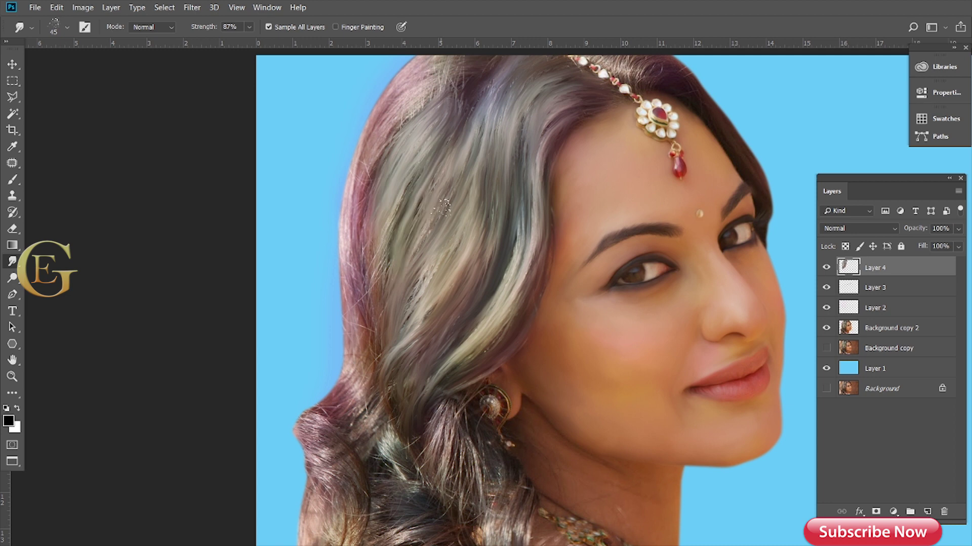
pyautogui.scroll(5, 420, 284)
pyautogui.scroll(-5, 469, 177)
pyautogui.moveTo(476, 152); pyautogui.dragTo(455, 314)
pyautogui.moveTo(541, 141)
pyautogui.mouseDown()
pyautogui.moveTo(511, 233)
pyautogui.moveTo(441, 283)
pyautogui.moveTo(445, 354)
pyautogui.mouseUp()
pyautogui.scroll(-5, 515, 237)
pyautogui.moveTo(501, 233); pyautogui.dragTo(460, 299)
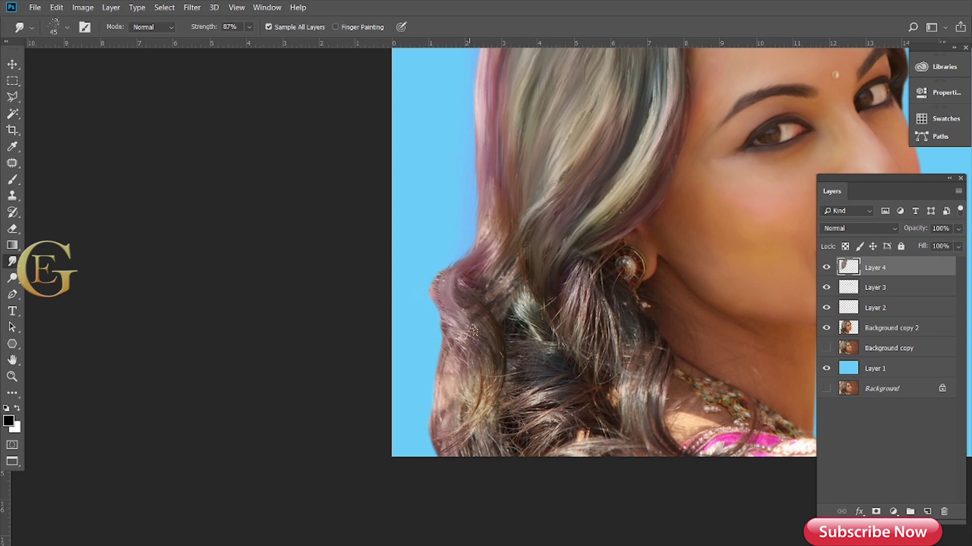
# - With a larger brush, blend hair strands down toward the lower-left curl
pyautogui.scroll(-3, 480, 253)
pyautogui.press(']')
pyautogui.moveTo(466, 238); pyautogui.dragTo(445, 344)
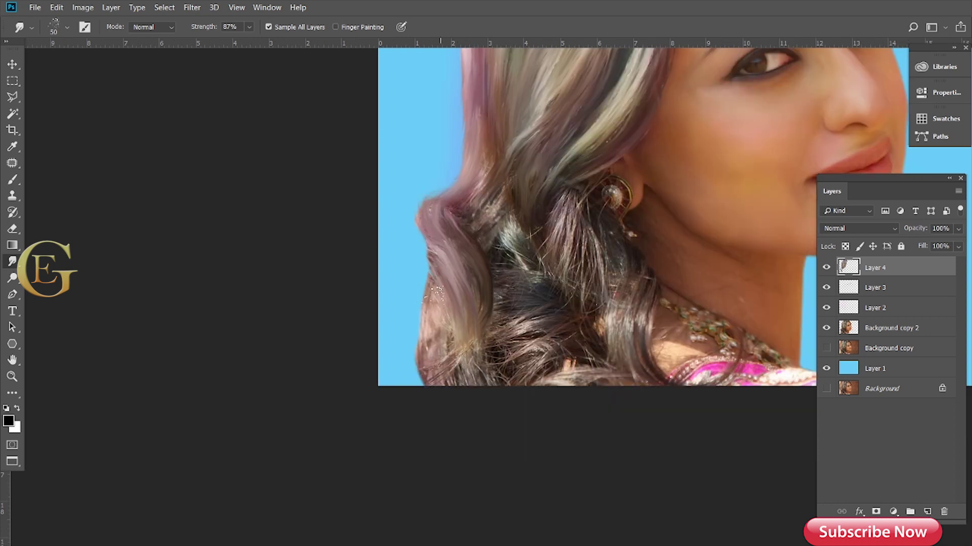
pyautogui.moveTo(440, 284); pyautogui.dragTo(431, 385)
pyautogui.moveTo(506, 202); pyautogui.dragTo(483, 242)
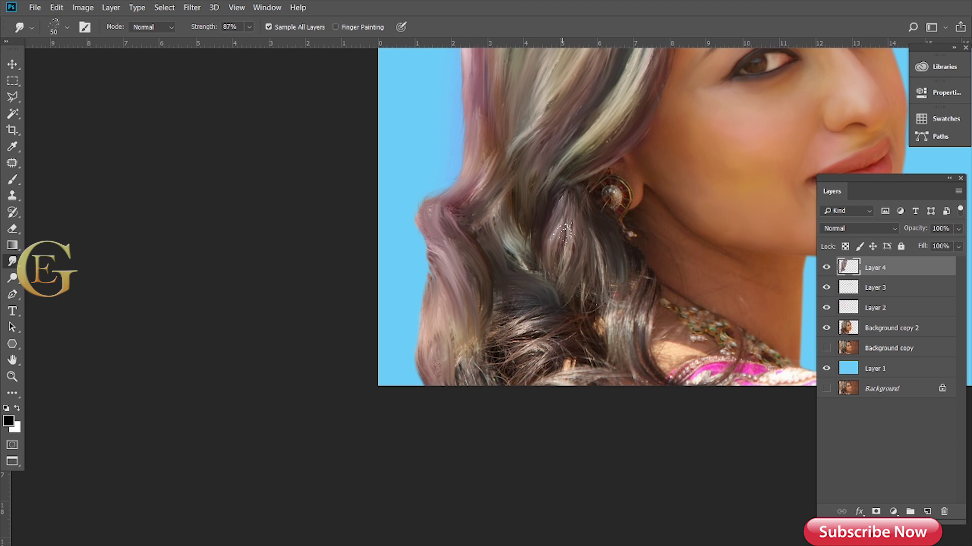
pyautogui.scroll(-3, 506, 217)
pyautogui.scroll(-3, 526, 192)
pyautogui.moveTo(527, 191)
pyautogui.mouseDown()
pyautogui.moveTo(456, 256)
pyautogui.moveTo(450, 170)
pyautogui.mouseUp()
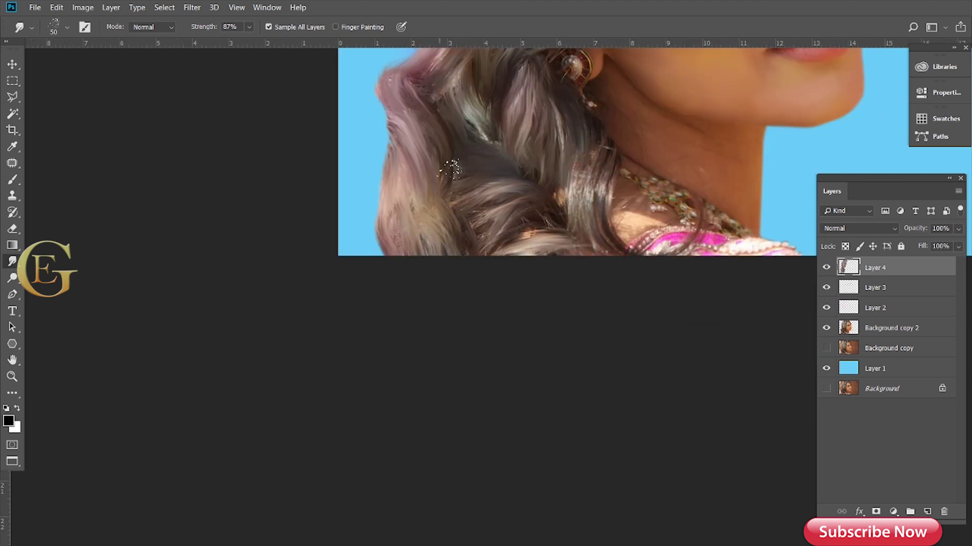
# - Scroll around the canvas to review the smudged hair
pyautogui.scroll(3, 456, 212)
pyautogui.hscroll(3, 456, 213)
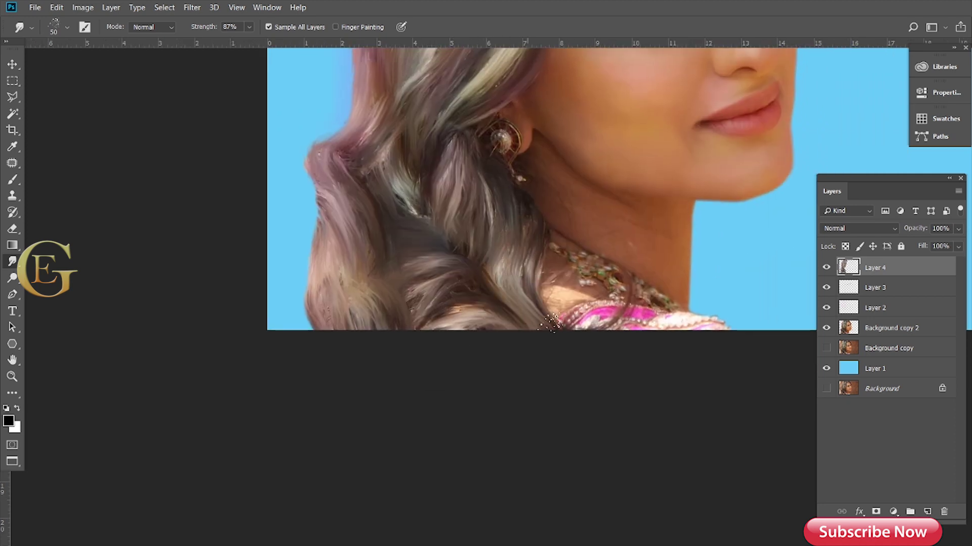
pyautogui.scroll(2, 506, 313)
pyautogui.hscroll(-3, 506, 314)
pyautogui.scroll(3, 455, 212)
pyautogui.scroll(3, 556, 152)
pyautogui.scroll(2, 473, 189)
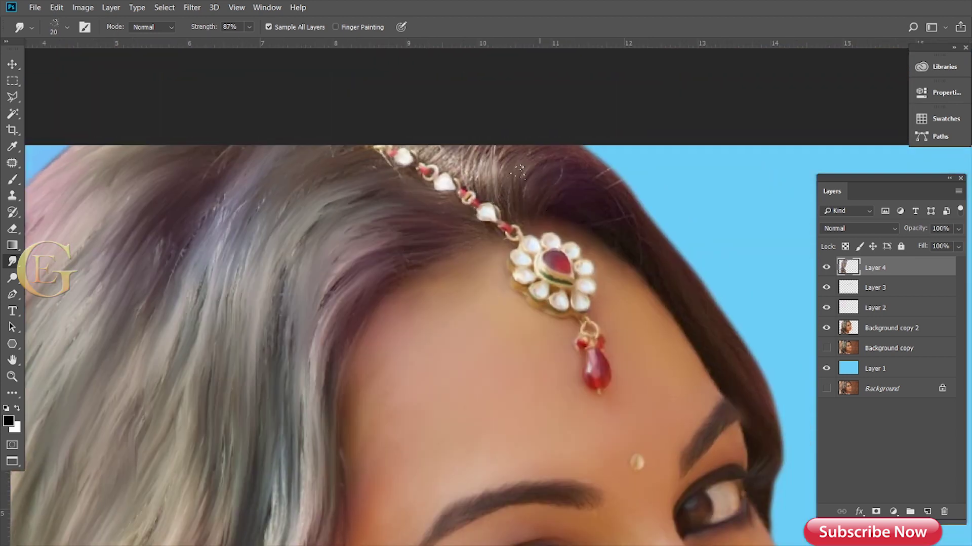
pyautogui.hscroll(3, 482, 145)
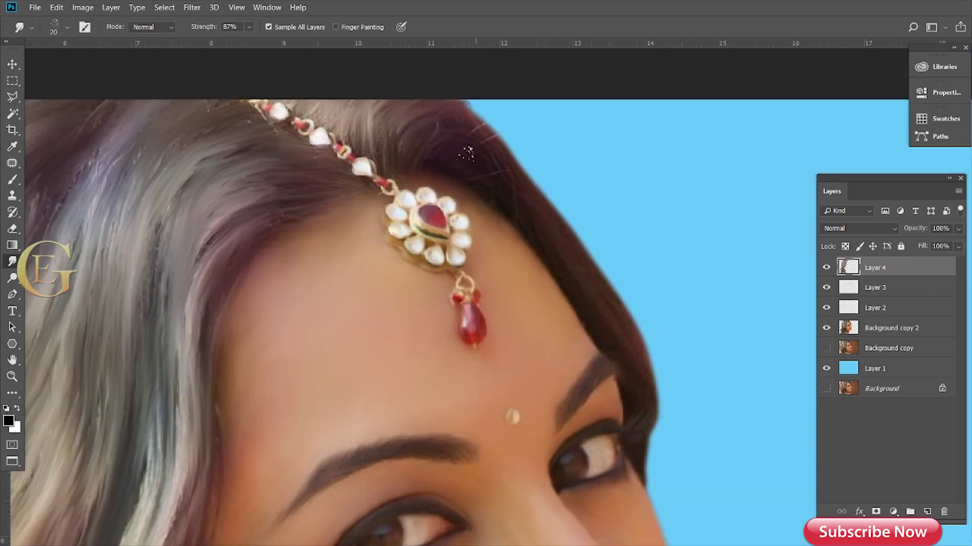
pyautogui.scroll(-2, 429, 200)
pyautogui.scroll(-3, 491, 210)
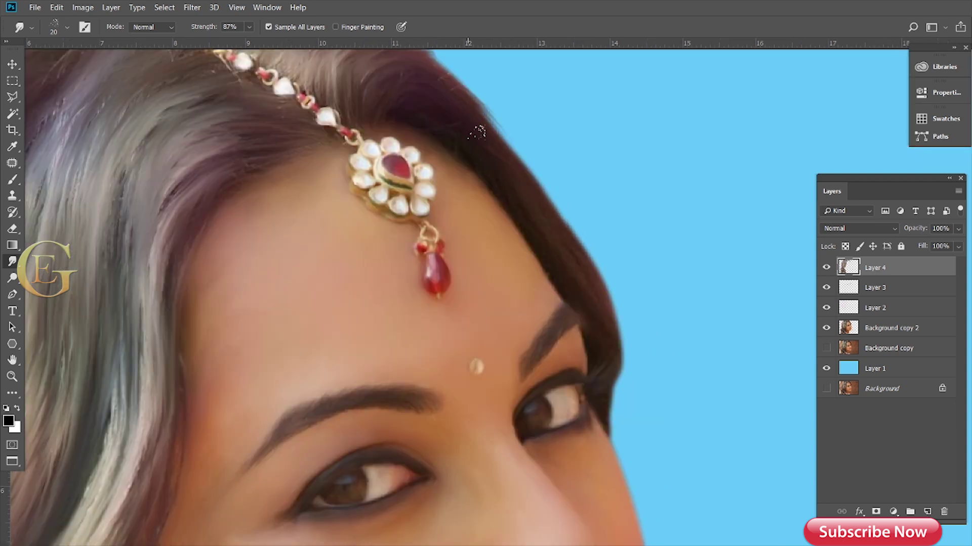
pyautogui.scroll(-2, 506, 167)
pyautogui.hscroll(1, 546, 212)
pyautogui.scroll(-2, 511, 167)
pyautogui.scroll(4, 557, 222)
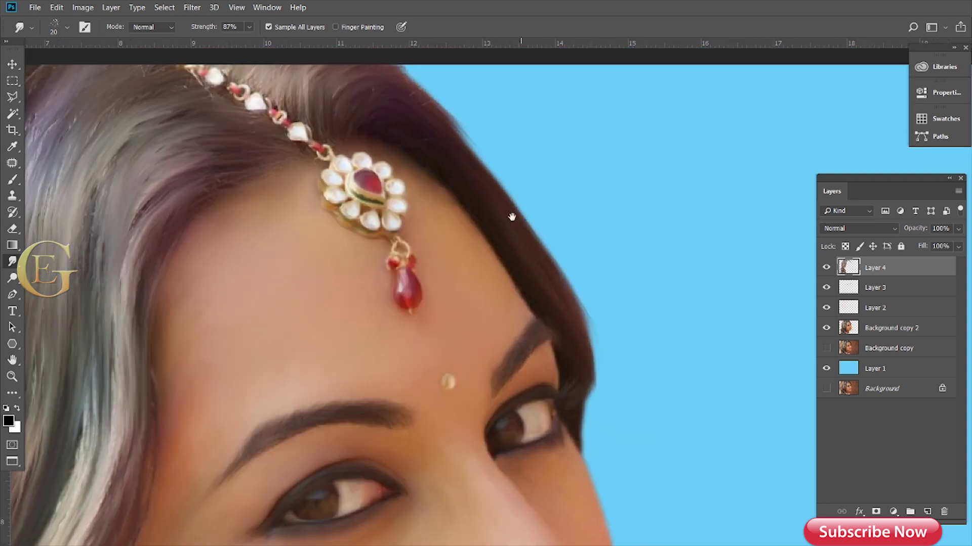
pyautogui.scroll(-5, 607, 202)
pyautogui.hscroll(-3, 669, 190)
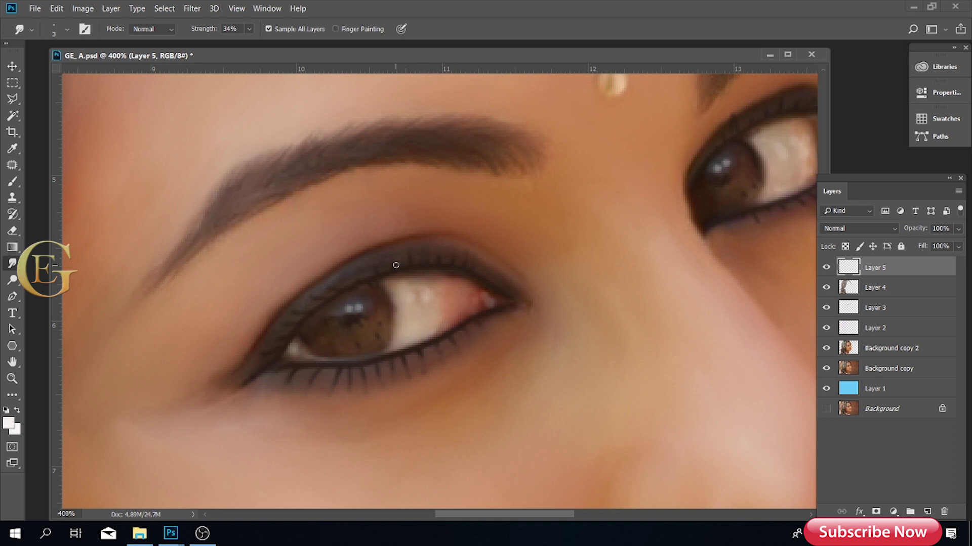
# - Enlarge the tiny smudge brush slightly for the lash and lid strokes
pyautogui.hscroll(-3, 458, 257)
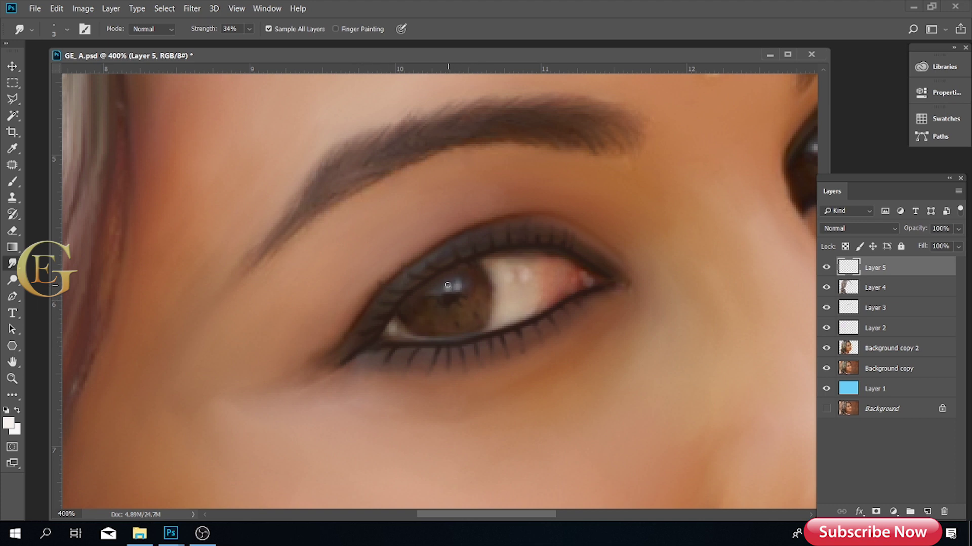
pyautogui.press(']')
pyautogui.press(']')
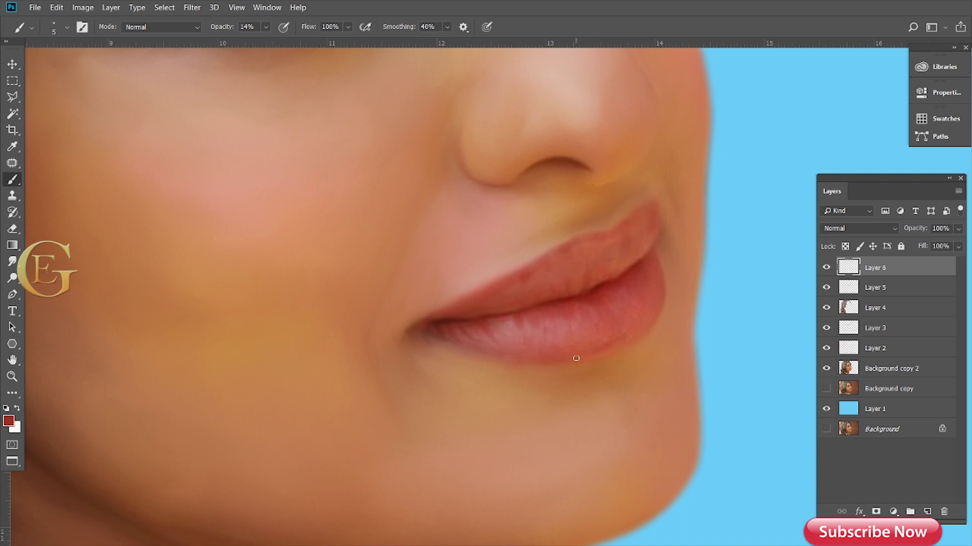
# - Set a darker red-brown foreground colour, then switch to smudging the lip highlights
pyautogui.click(9, 421)
pyautogui.click(742, 397)
pyautogui.click(884, 294)
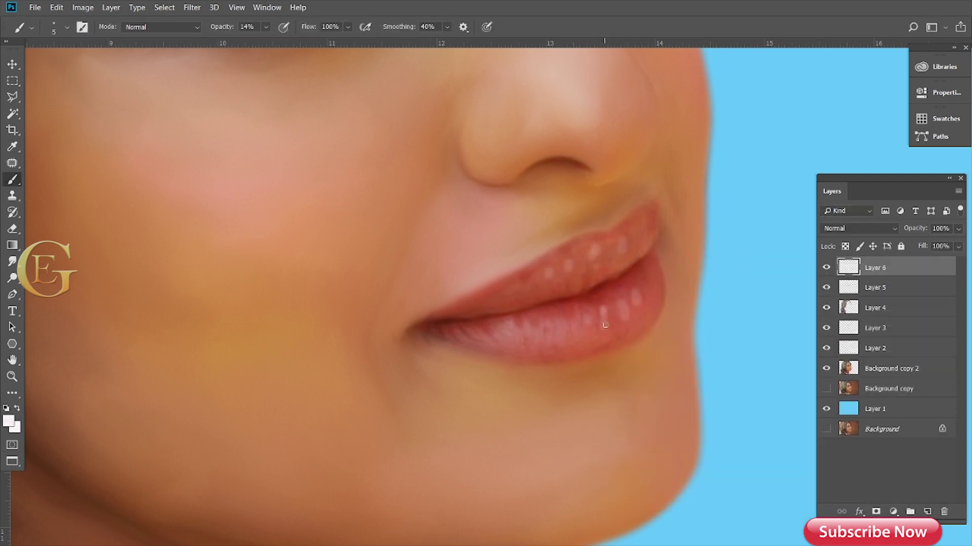
pyautogui.press('r')
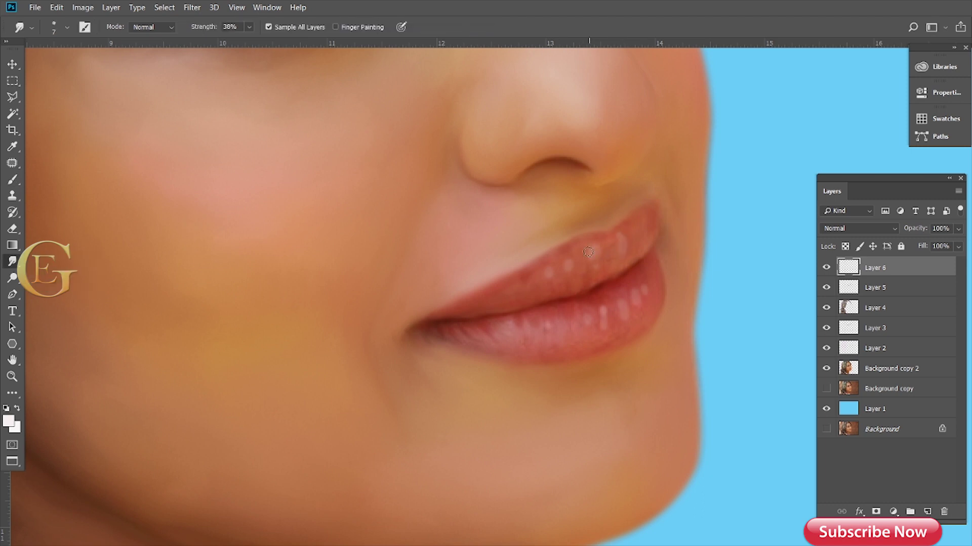